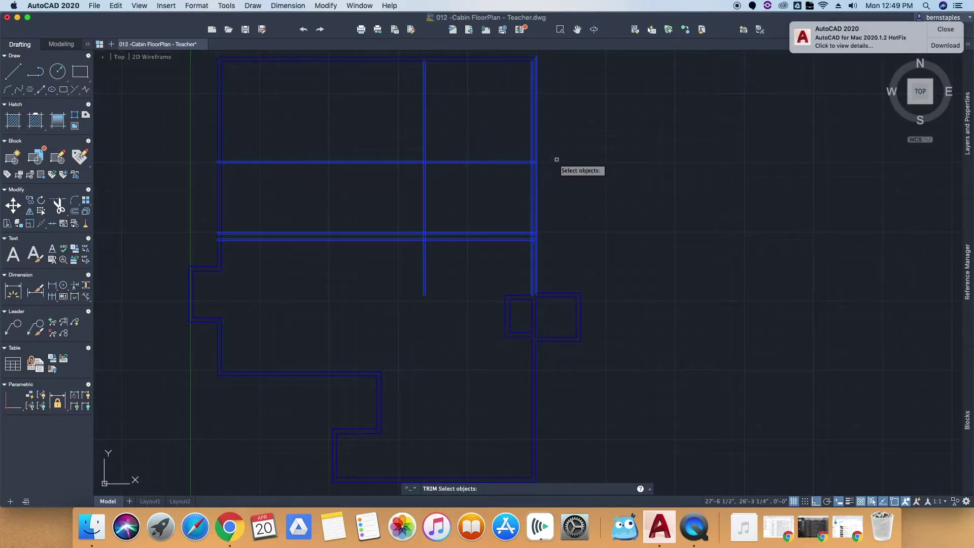
Trim the crossing interior wall lines so that they outline the upper-right room against the exterior wall.
{"action": "key", "text": "Return"}
{"action": "scroll", "coordinate": [538, 229], "scroll_direction": "up", "scroll_amount": 5}
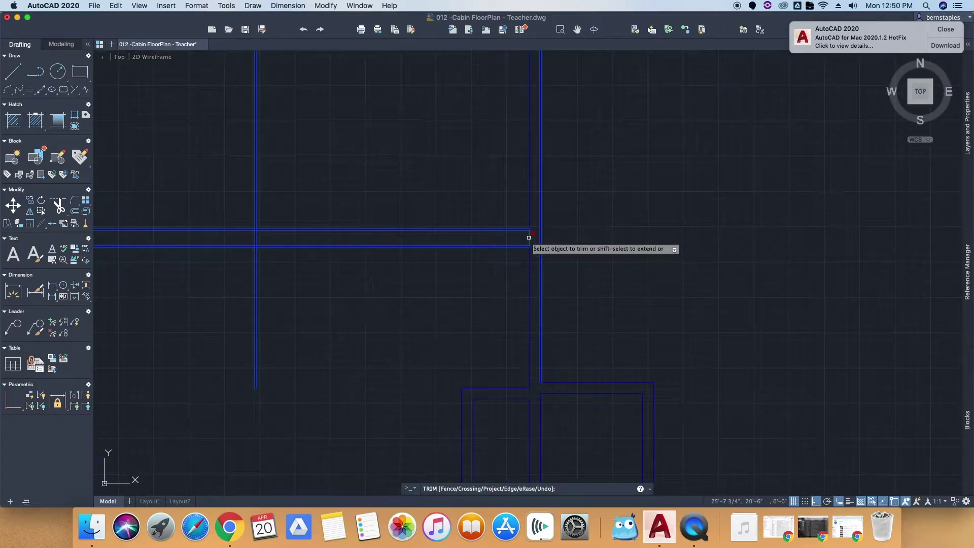
{"action": "scroll", "coordinate": [224, 253], "scroll_direction": "down", "scroll_amount": 5}
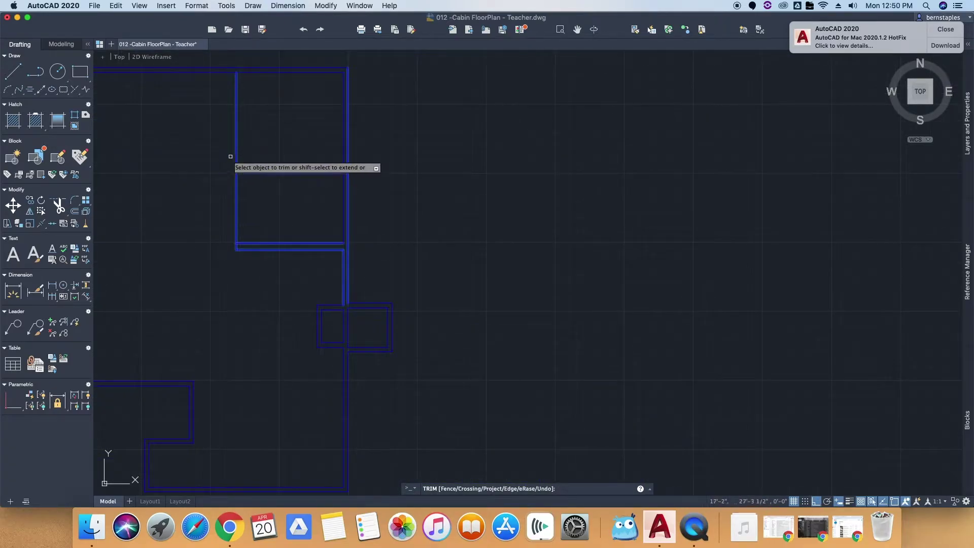
{"action": "right_click", "coordinate": [228, 157]}
{"action": "left_click", "coordinate": [221, 145]}
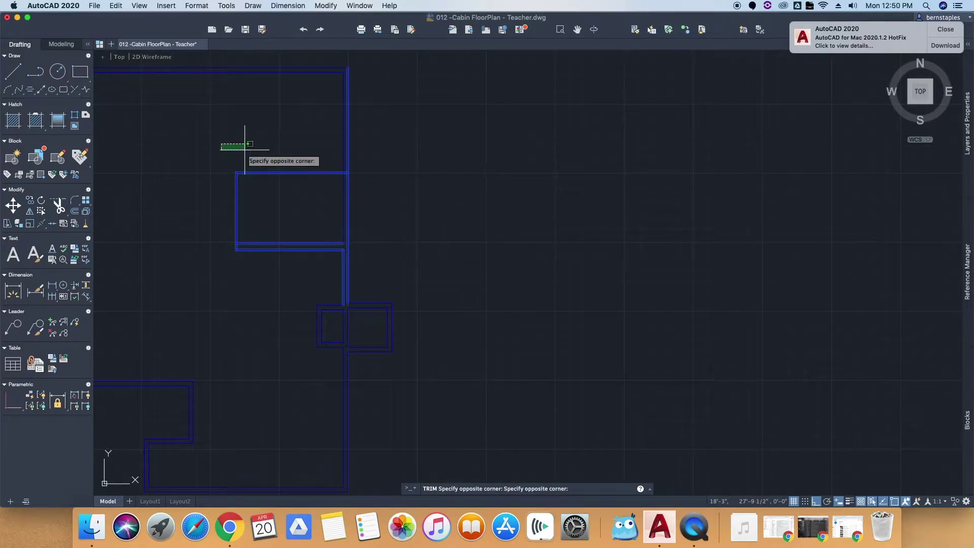
{"action": "key", "text": "Escape"}
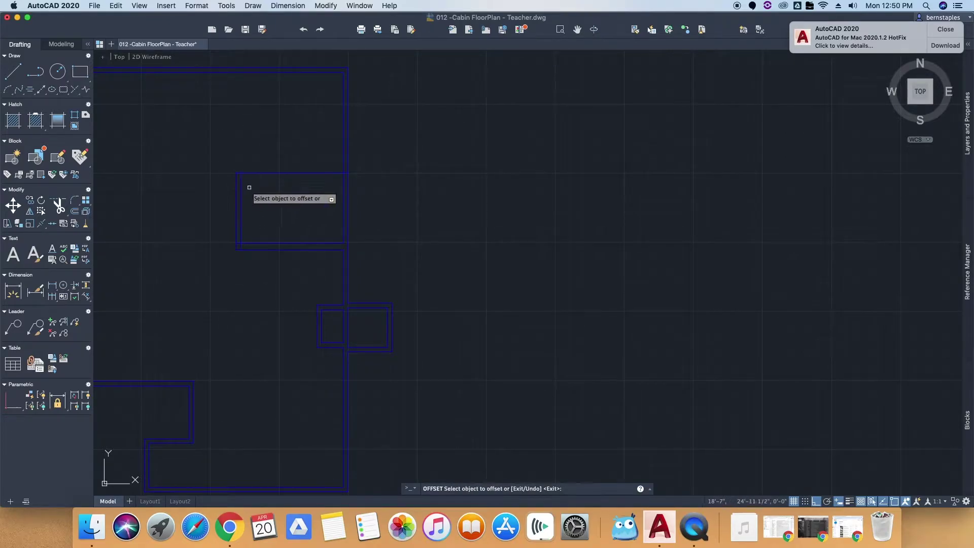
Complete the double wall lines of the upper-right room and trim their overlap at the room's lower-left corner.
{"action": "key", "text": "Return"}
{"action": "mouse_move", "coordinate": [360, 161]}
{"action": "left_mouse_down"}
{"action": "mouse_move", "coordinate": [221, 197]}
{"action": "mouse_move", "coordinate": [228, 223]}
{"action": "left_mouse_up"}
{"action": "key", "text": "Return"}
{"action": "scroll", "coordinate": [238, 243], "scroll_direction": "up", "scroll_amount": 5}
{"action": "left_click", "coordinate": [249, 255]}
{"action": "left_click", "coordinate": [242, 248]}
{"action": "scroll", "coordinate": [243, 249], "scroll_direction": "down", "scroll_amount": 4}
Trim the wall overlaps at the room's upper-left corner and where its walls meet the right exterior wall.
{"action": "scroll", "coordinate": [246, 135], "scroll_direction": "up", "scroll_amount": 5}
{"action": "left_click", "coordinate": [241, 158]}
{"action": "left_click", "coordinate": [220, 187]}
{"action": "scroll", "coordinate": [426, 179], "scroll_direction": "down", "scroll_amount": 3}
{"action": "middle_click_drag", "start_coordinate": [770, 174], "coordinate": [642, 174]}
{"action": "left_click", "coordinate": [642, 174]}
{"action": "left_click", "coordinate": [651, 183]}
{"action": "scroll", "coordinate": [650, 164], "scroll_direction": "down", "scroll_amount": 4}
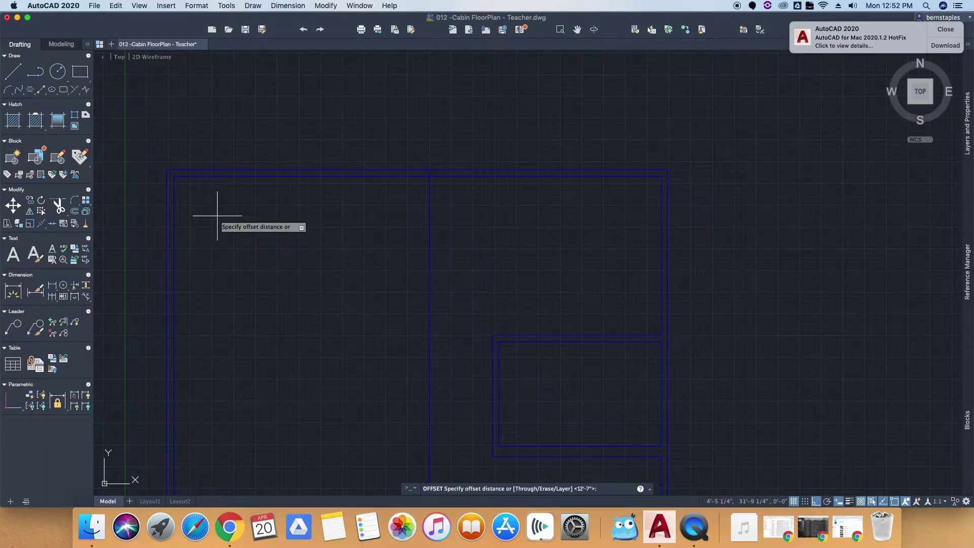
Offset the vertical interior wall line 2'-8" to the left and the inner top wall line 2'-9 1/2" down.
{"action": "key", "text": "Return"}
{"action": "left_click", "coordinate": [429, 233]}
{"action": "left_click", "coordinate": [380, 230]}
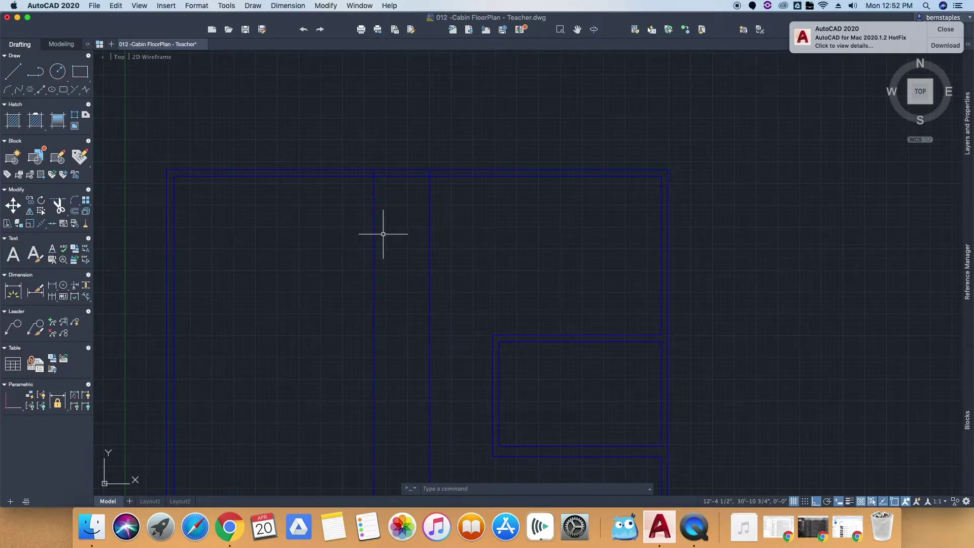
{"action": "key", "text": "Return"}
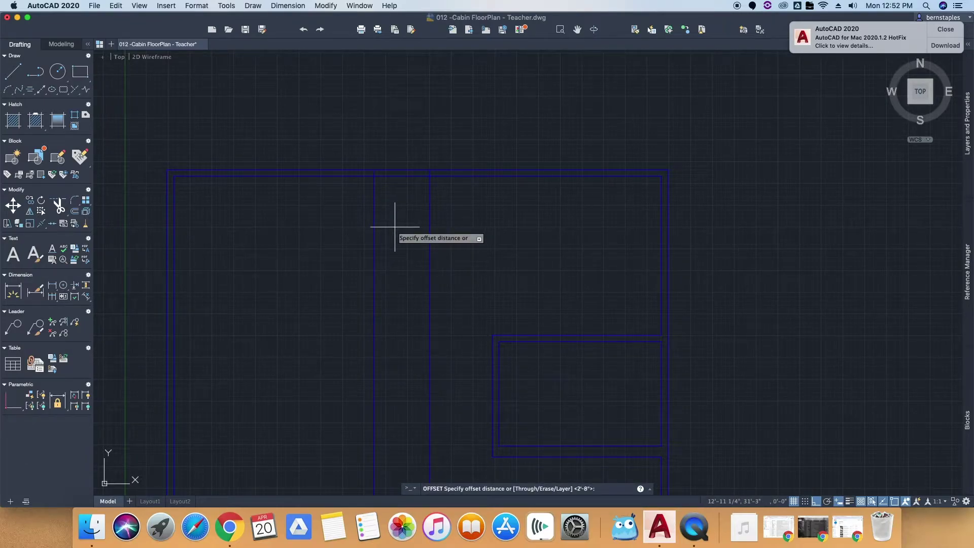
{"action": "key", "text": "Return"}
{"action": "left_click", "coordinate": [406, 176]}
{"action": "left_click", "coordinate": [412, 262]}
Offset the upper closet divider line downward to place the line of the second closet divider.
{"action": "key", "text": "Return"}
{"action": "key", "text": "Return"}
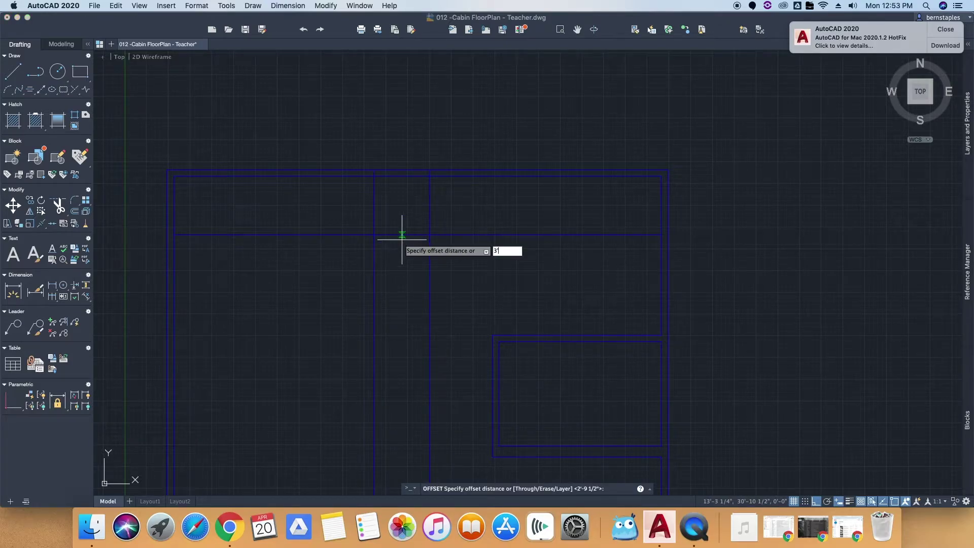
{"action": "left_click", "coordinate": [402, 236]}
{"action": "left_click", "coordinate": [403, 253]}
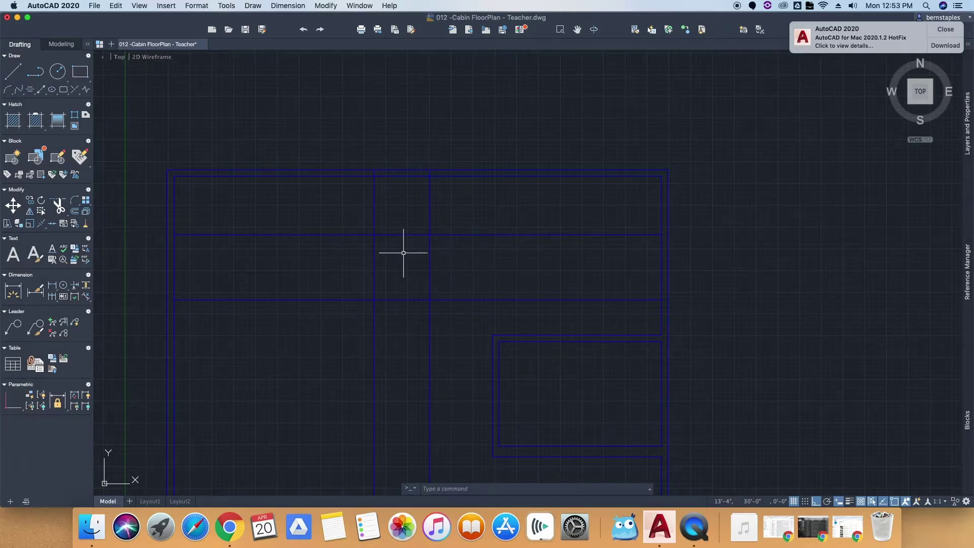
Offset the inner top wall line downward by 8'-7" and by 7'-11" to mark the ends of the closet walls.
{"action": "key", "text": "Return"}
{"action": "key", "text": "Return"}
{"action": "left_click", "coordinate": [391, 176]}
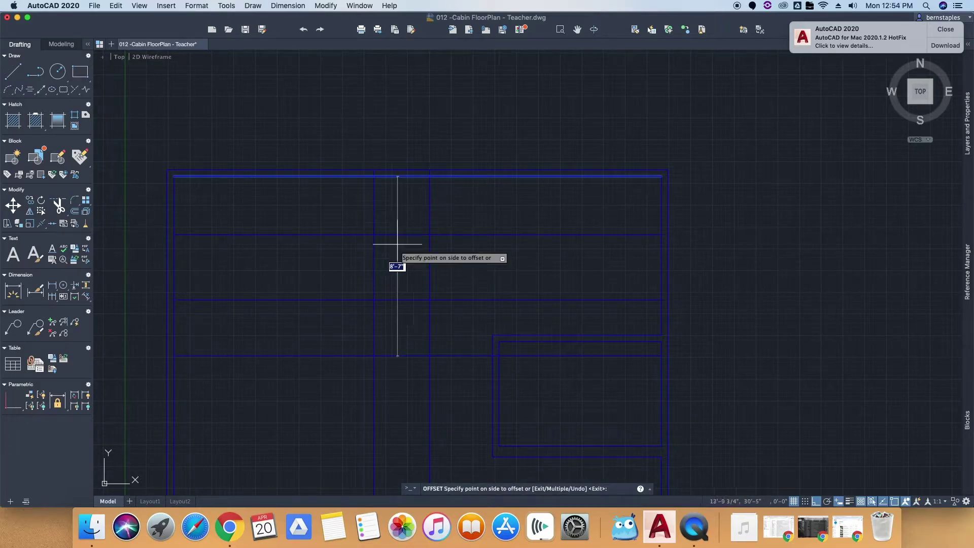
{"action": "left_click", "coordinate": [393, 321]}
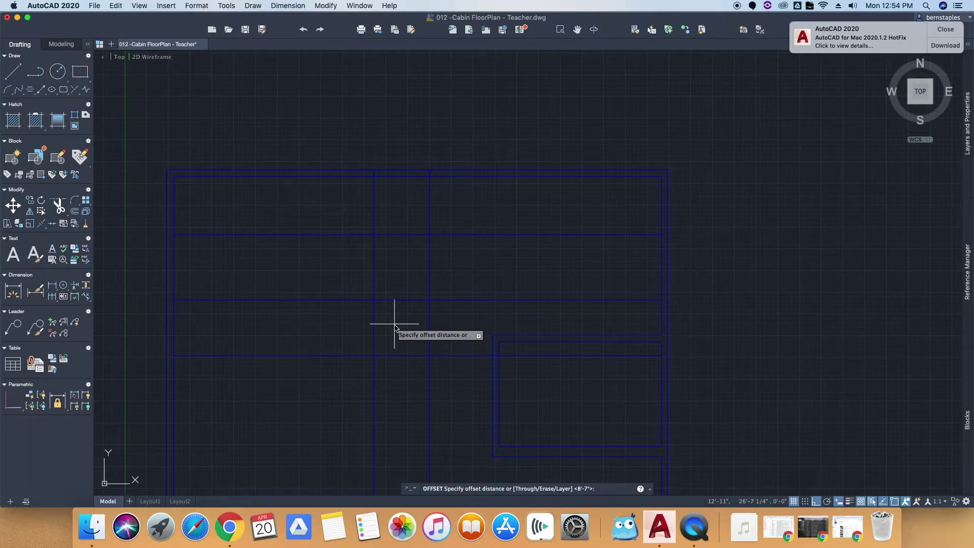
{"action": "key", "text": "Return"}
{"action": "left_click", "coordinate": [446, 177]}
{"action": "left_click", "coordinate": [427, 262]}
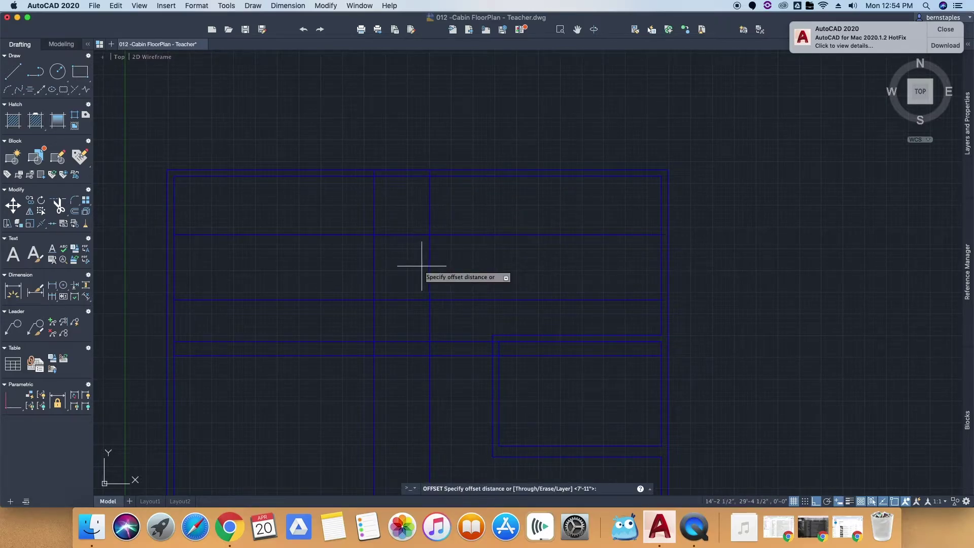
Offset both vertical closet wall lines 4" inward and both horizontal divider lines 4" down to give the walls thickness.
{"action": "left_click", "coordinate": [431, 205]}
{"action": "left_click", "coordinate": [415, 209]}
{"action": "left_click", "coordinate": [374, 210]}
{"action": "left_click", "coordinate": [387, 211]}
{"action": "left_click", "coordinate": [396, 235]}
{"action": "left_click", "coordinate": [398, 247]}
{"action": "left_click", "coordinate": [400, 300]}
{"action": "left_click", "coordinate": [402, 311]}
Trim the top wall line at the closet wall and cut the upper divider lines back to between the closet walls.
{"action": "mouse_move", "coordinate": [423, 174]}
{"action": "left_mouse_down"}
{"action": "mouse_move", "coordinate": [358, 374]}
{"action": "mouse_move", "coordinate": [384, 166]}
{"action": "left_mouse_up"}
{"action": "key", "text": "Return"}
{"action": "left_click", "coordinate": [426, 176]}
{"action": "left_click_drag", "start_coordinate": [457, 220], "coordinate": [449, 246]}
{"action": "left_click_drag", "start_coordinate": [355, 222], "coordinate": [358, 246]}
{"action": "left_click", "coordinate": [376, 241]}
{"action": "left_click", "coordinate": [380, 238]}
{"action": "left_click", "coordinate": [426, 234]}
{"action": "left_click", "coordinate": [426, 242]}
{"action": "left_click", "coordinate": [422, 237]}
Trim the lower divider lines outside the closet and clear their junctions with both closet walls.
{"action": "left_click_drag", "start_coordinate": [445, 289], "coordinate": [437, 312]}
{"action": "left_click_drag", "start_coordinate": [356, 292], "coordinate": [333, 312]}
{"action": "left_click", "coordinate": [377, 300]}
{"action": "left_click", "coordinate": [377, 307]}
{"action": "left_click", "coordinate": [380, 304]}
{"action": "left_click", "coordinate": [426, 300]}
{"action": "left_click", "coordinate": [427, 307]}
{"action": "left_click", "coordinate": [422, 304]}
Trim the two lower marker lines and the excess vertical lines so that both closet walls end in short caps.
{"action": "left_click", "coordinate": [439, 342]}
{"action": "left_click", "coordinate": [377, 341]}
{"action": "left_click", "coordinate": [391, 342]}
{"action": "left_click", "coordinate": [452, 356]}
{"action": "left_click", "coordinate": [426, 357]}
{"action": "left_click", "coordinate": [411, 356]}
{"action": "left_click", "coordinate": [353, 356]}
{"action": "left_click", "coordinate": [396, 372]}
{"action": "left_click", "coordinate": [363, 376]}
{"action": "left_click", "coordinate": [409, 371]}
{"action": "left_click", "coordinate": [437, 373]}
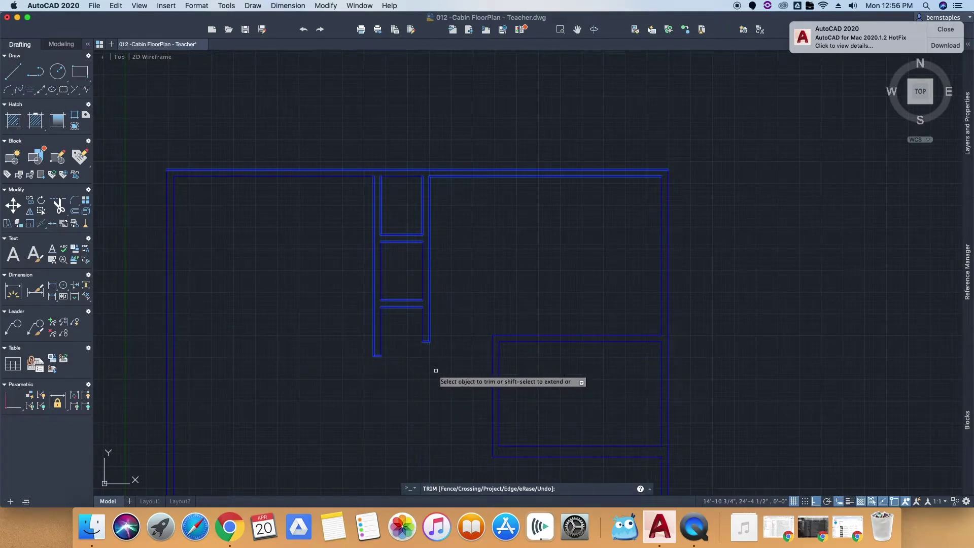
{"action": "key", "text": "Return"}
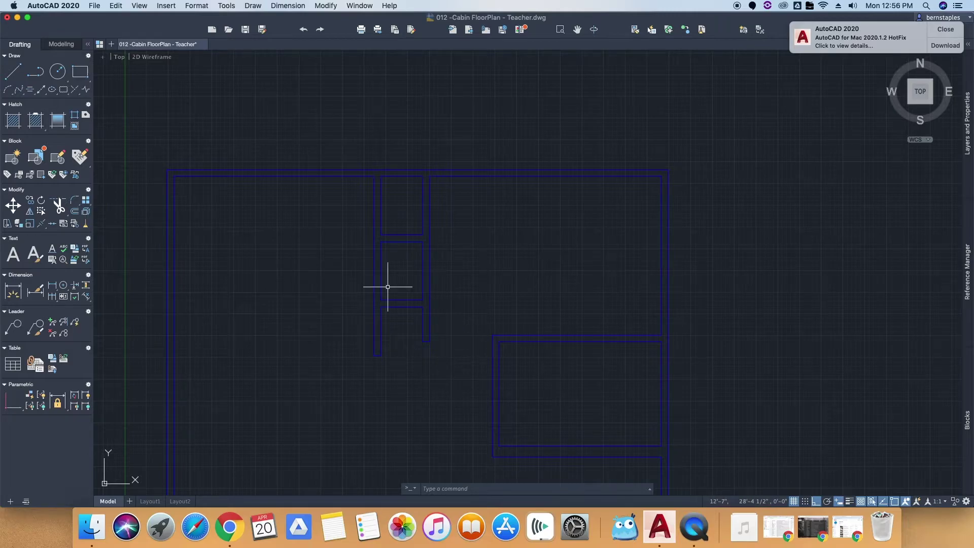
Offset the outer top wall line down to the bedroom's lower wall and offset it again for the wall's second line.
{"action": "type", "text": "o"}
{"action": "key", "text": "Return"}
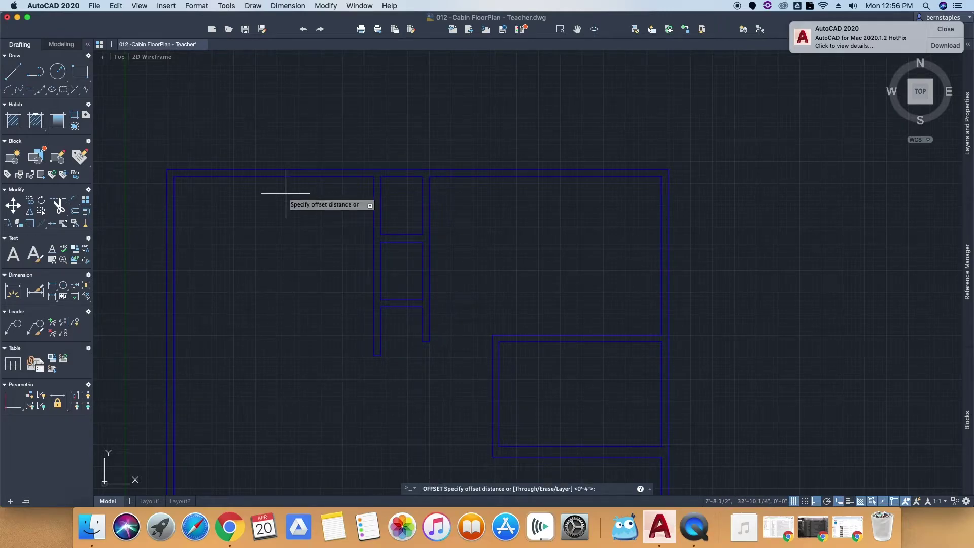
{"action": "type", "text": "11'"}
{"action": "key", "text": "Return"}
{"action": "left_click", "coordinate": [279, 170]}
{"action": "left_click", "coordinate": [269, 242]}
{"action": "key", "text": "Return"}
{"action": "left_click", "coordinate": [316, 415]}
{"action": "left_click", "coordinate": [314, 427]}
{"action": "key", "text": "Return"}
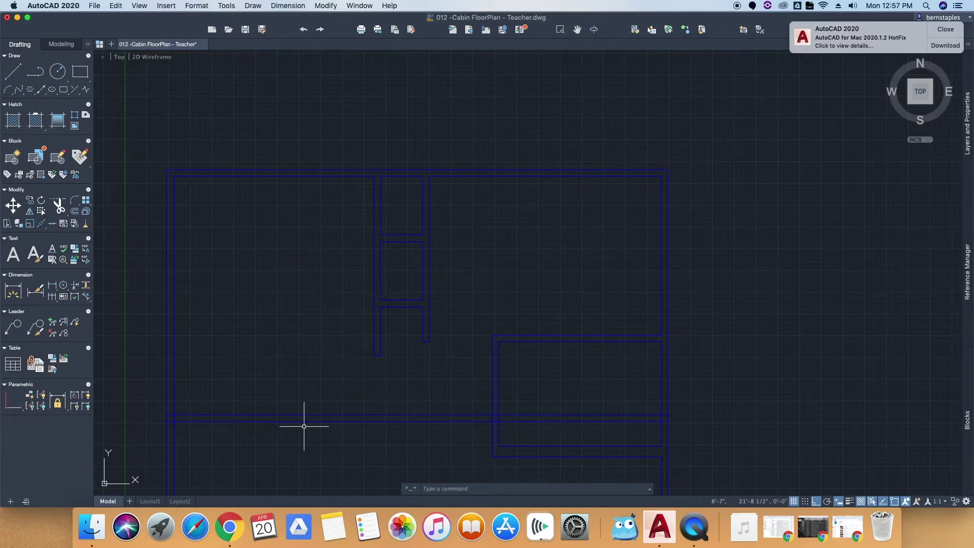
Offset the inner left wall line 12'-3" to the right to mark the end of the bedroom's lower wall.
{"action": "key", "text": "Return"}
{"action": "key", "text": "Return"}
{"action": "left_click", "coordinate": [175, 394]}
{"action": "left_click", "coordinate": [231, 396]}
Trim the bedroom's lower wall lines and the vertical marker line so that the wall ends in a short cap.
{"action": "left_click", "coordinate": [442, 404]}
{"action": "left_click", "coordinate": [428, 442]}
{"action": "key", "text": "Return"}
{"action": "left_click", "coordinate": [429, 443]}
{"action": "left_click", "coordinate": [441, 422]}
{"action": "left_click", "coordinate": [441, 415]}
{"action": "left_click", "coordinate": [430, 382]}
{"action": "key", "text": "Return"}
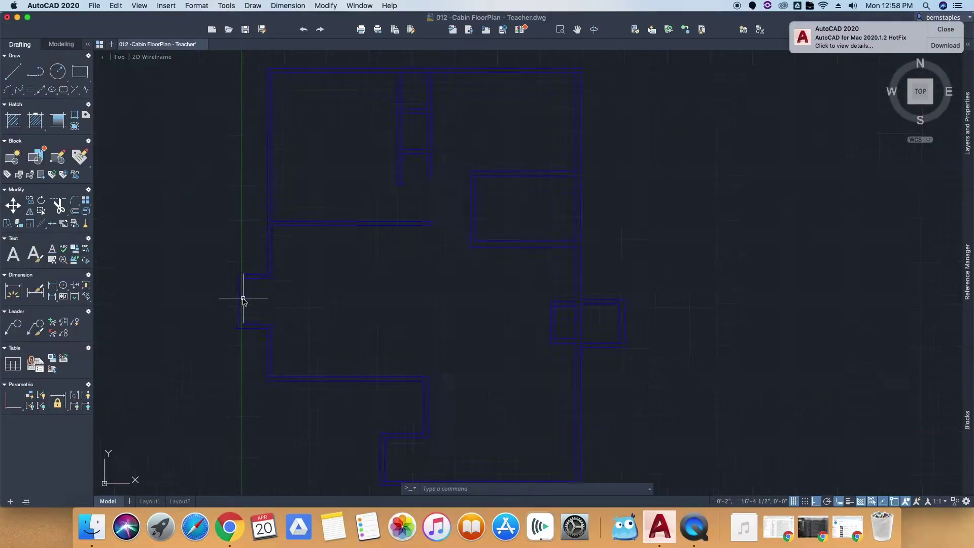
Draw a horizontal line to the right from the midpoint of the inner wall of the left bay.
{"action": "scroll", "coordinate": [239, 294], "scroll_direction": "up", "scroll_amount": 3}
{"action": "left_click", "coordinate": [13, 71]}
{"action": "left_click", "coordinate": [245, 307]}
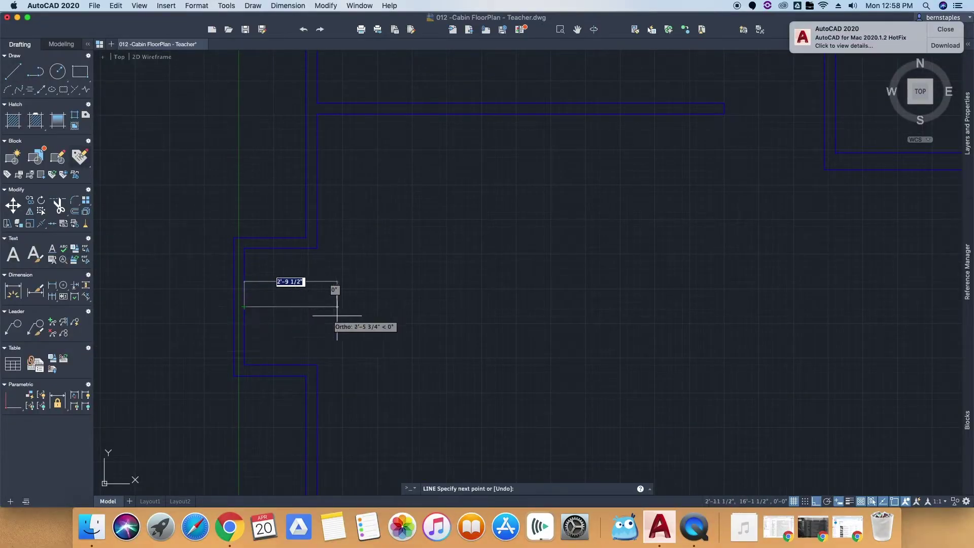
{"action": "left_click", "coordinate": [416, 323]}
{"action": "key", "text": "Return"}
Offset the bay's horizontal centre line 1'-6" above and 1'-6" below.
{"action": "type", "text": "o"}
{"action": "key", "text": "Return"}
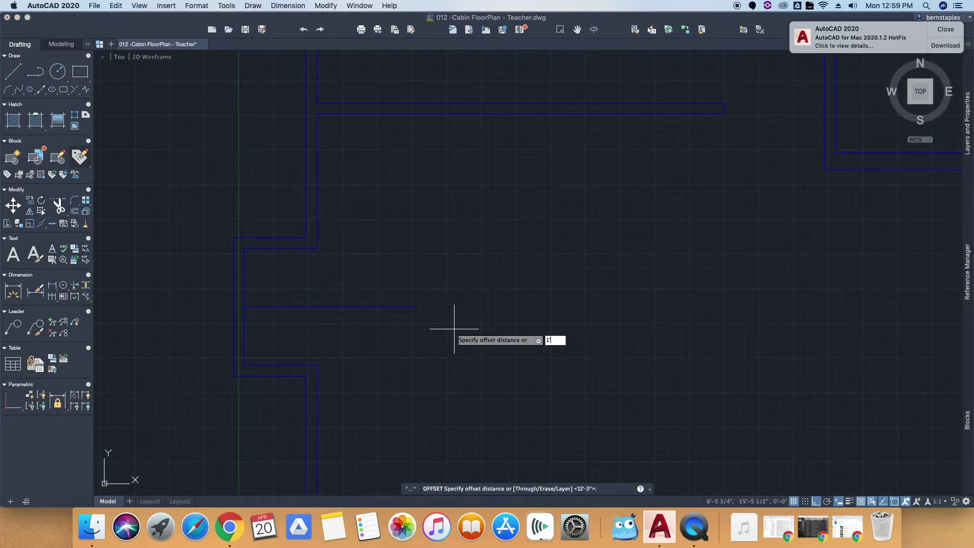
{"action": "type", "text": "1'6\""}
{"action": "key", "text": "Return"}
{"action": "left_click", "coordinate": [378, 306]}
{"action": "left_click", "coordinate": [378, 292]}
{"action": "left_click", "coordinate": [370, 307]}
{"action": "left_click", "coordinate": [369, 326]}
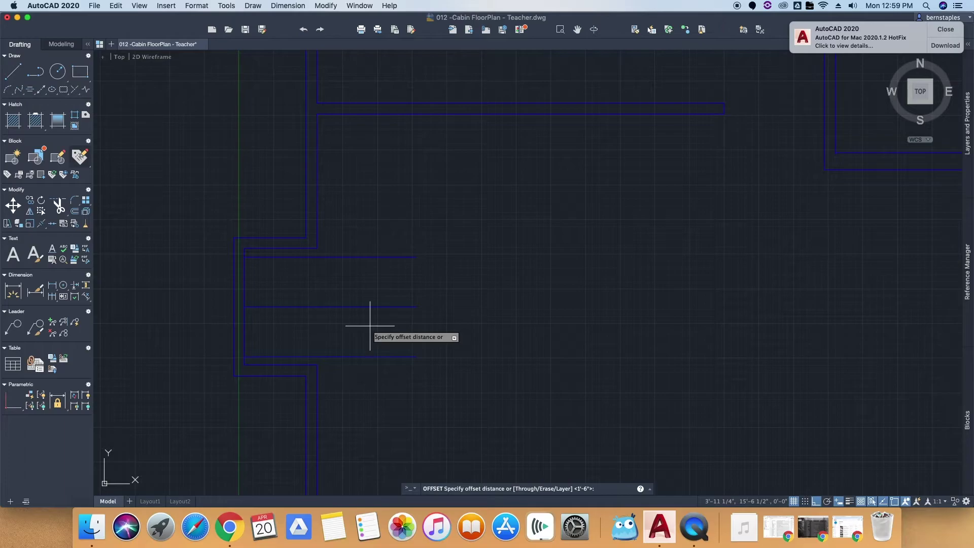
{"action": "key", "text": "Escape"}
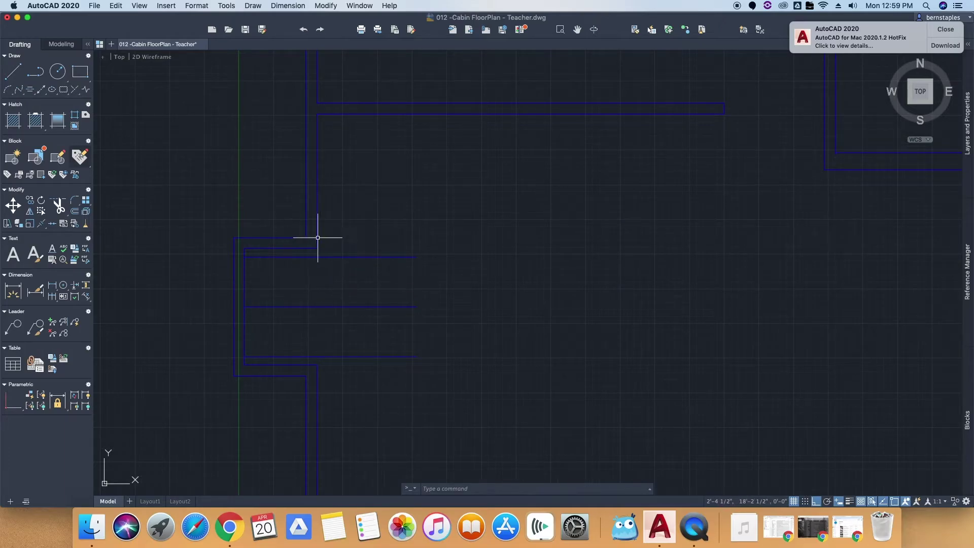
Stretch the lower ends of the left wall's lines above the bay down to the upper offset line.
{"action": "left_click", "coordinate": [316, 244]}
{"action": "mouse_move", "coordinate": [316, 257]}
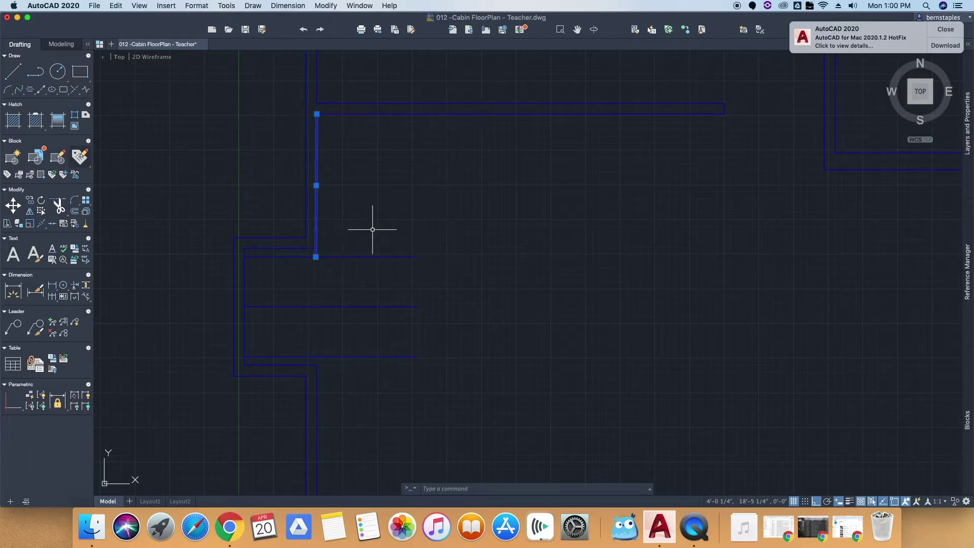
{"action": "scroll", "coordinate": [307, 231], "scroll_direction": "up", "scroll_amount": 5}
{"action": "left_click", "coordinate": [299, 243]}
{"action": "left_click", "coordinate": [299, 279]}
{"action": "left_click", "coordinate": [299, 406]}
{"action": "scroll", "coordinate": [365, 374], "scroll_direction": "down", "scroll_amount": 3}
Trim the upper offset line on both sides of the wall, leaving only the cap between the wall lines.
{"action": "key", "text": "Escape"}
{"action": "type", "text": "tr"}
{"action": "key", "text": "Return"}
{"action": "mouse_move", "coordinate": [391, 328]}
{"action": "left_mouse_down"}
{"action": "mouse_move", "coordinate": [329, 363]}
{"action": "mouse_move", "coordinate": [355, 370]}
{"action": "left_mouse_up"}
{"action": "left_click", "coordinate": [302, 386]}
{"action": "left_click", "coordinate": [398, 386]}
Remove the tiny leftover stub of the bay's inner wall line beside the vertical wall line.
{"action": "scroll", "coordinate": [369, 365], "scroll_direction": "up", "scroll_amount": 4}
{"action": "scroll", "coordinate": [364, 373], "scroll_direction": "down", "scroll_amount": 4}
{"action": "scroll", "coordinate": [326, 421], "scroll_direction": "up", "scroll_amount": 5}
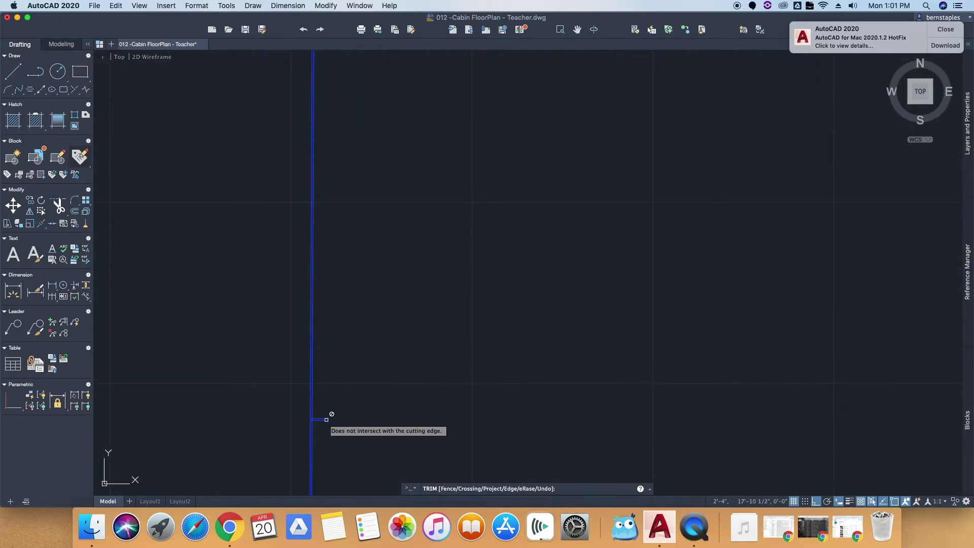
{"action": "key", "text": "Escape"}
{"action": "left_click", "coordinate": [323, 420]}
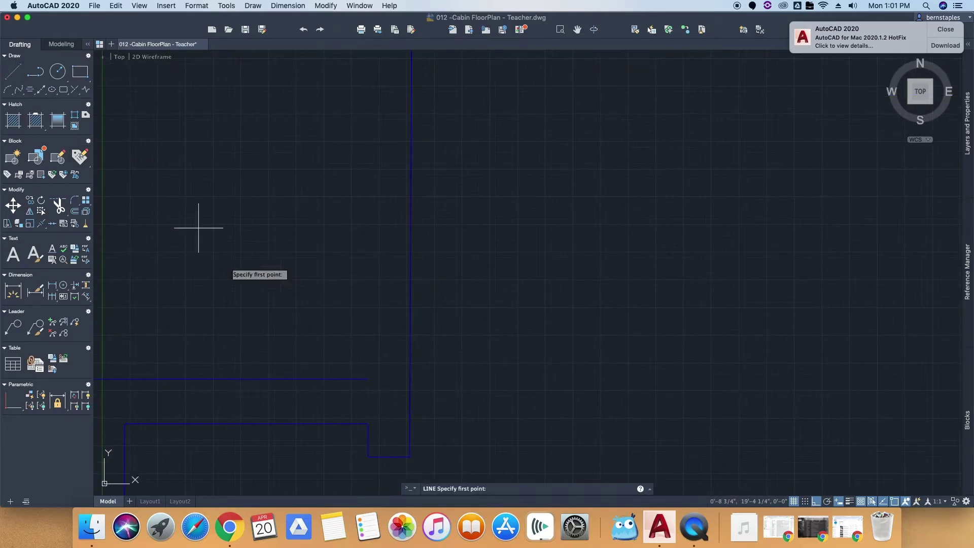
Draw the missing outer line of the left wall from the end of the bay's upper line up to the wall's upper end.
{"action": "left_click", "coordinate": [367, 379]}
{"action": "scroll", "coordinate": [368, 379], "scroll_direction": "down", "scroll_amount": 4}
{"action": "scroll", "coordinate": [359, 175], "scroll_direction": "up", "scroll_amount": 4}
{"action": "left_click", "coordinate": [456, 187]}
{"action": "scroll", "coordinate": [401, 274], "scroll_direction": "down", "scroll_amount": 5}
{"action": "scroll", "coordinate": [423, 415], "scroll_direction": "up", "scroll_amount": 6}
{"action": "key", "text": "Escape"}
Extend both lines of the left wall below the bay up to the lower offset line.
{"action": "left_click_drag", "start_coordinate": [61, 202], "coordinate": [78, 229]}
{"action": "left_click", "coordinate": [381, 422]}
{"action": "key", "text": "Return"}
{"action": "left_click", "coordinate": [358, 455]}
{"action": "left_click", "coordinate": [331, 478]}
{"action": "key", "text": "Escape"}
Trim the lower offset line to a cap between the wall lines and remove the leftover wall segments at the bay's lower corner.
{"action": "type", "text": "tr"}
{"action": "key", "text": "Return"}
{"action": "left_click_drag", "start_coordinate": [381, 405], "coordinate": [309, 452]}
{"action": "key", "text": "Return"}
{"action": "left_click", "coordinate": [300, 422]}
{"action": "left_click", "coordinate": [387, 422]}
{"action": "left_click", "coordinate": [349, 443]}
{"action": "left_click", "coordinate": [331, 453]}
{"action": "key", "text": "Escape"}
Draw the missing outer line of the left wall from the bay's lower line down to the wall's lower end.
{"action": "scroll", "coordinate": [386, 444], "scroll_direction": "down", "scroll_amount": 2}
{"action": "scroll", "coordinate": [363, 461], "scroll_direction": "up", "scroll_amount": 1}
{"action": "mouse_move", "coordinate": [389, 403]}
{"action": "middle_mouse_down"}
{"action": "mouse_move", "coordinate": [405, 348]}
{"action": "mouse_move", "coordinate": [397, 198]}
{"action": "middle_mouse_up"}
{"action": "left_click", "coordinate": [13, 72]}
{"action": "left_click", "coordinate": [372, 240]}
{"action": "left_click", "coordinate": [372, 440]}
{"action": "key", "text": "Escape"}
Offset the bay's horizontal centre line 2'-6" above and 2'-6" below.
{"action": "scroll", "coordinate": [497, 364], "scroll_direction": "down", "scroll_amount": 4}
{"action": "scroll", "coordinate": [490, 261], "scroll_direction": "up", "scroll_amount": 5}
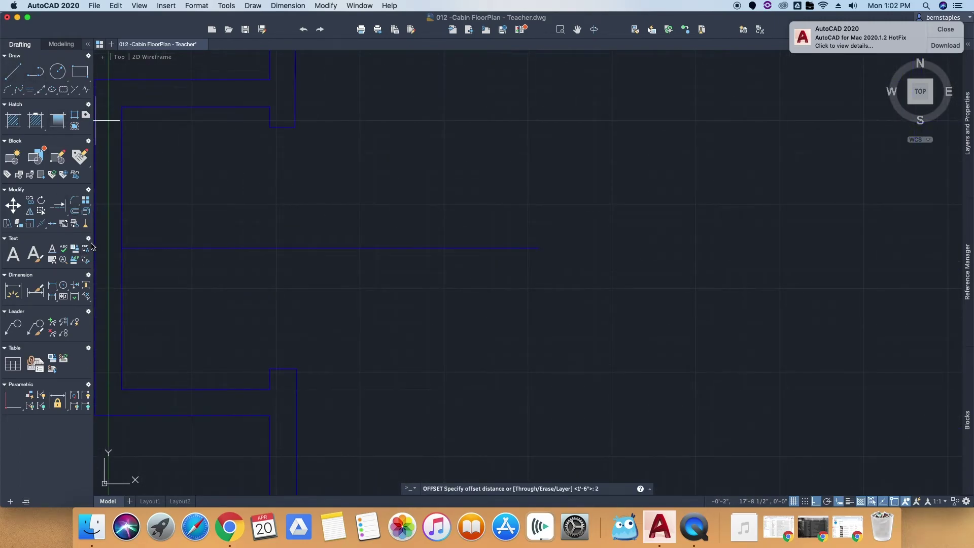
{"action": "type", "text": "."}
{"action": "left_click", "coordinate": [284, 248]}
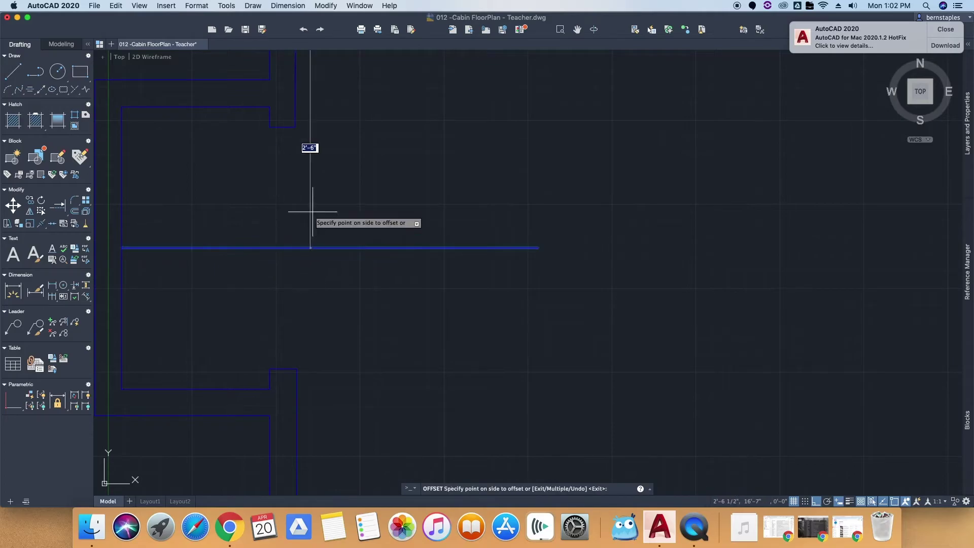
{"action": "left_click", "coordinate": [330, 253]}
Offset the left wall's inner line below the bay 1' into the room.
{"action": "key", "text": "Return"}
{"action": "type", "text": "1'"}
{"action": "key", "text": "Return"}
{"action": "left_click", "coordinate": [297, 394]}
{"action": "left_click", "coordinate": [336, 396]}
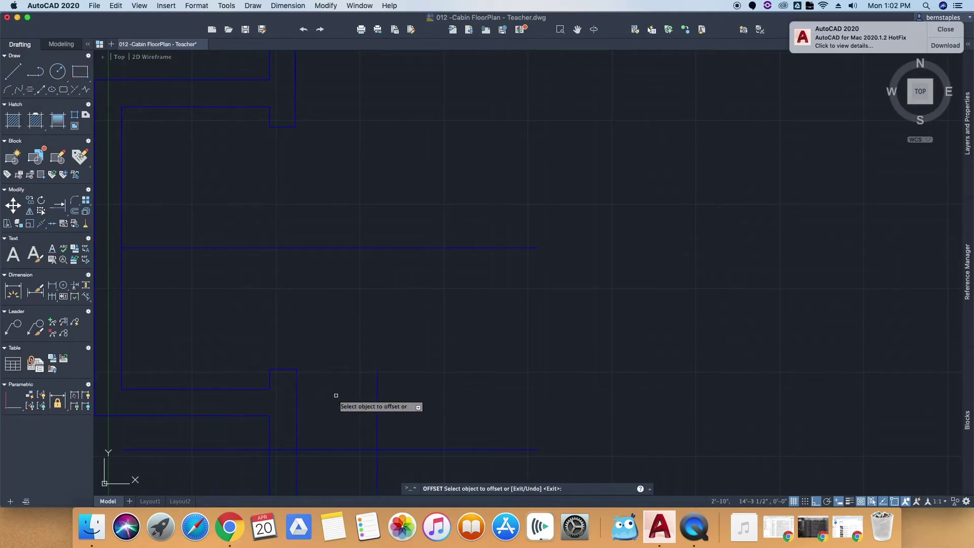
{"action": "key", "text": "Escape"}
Extend the 1' offset line up to the upper 2'-6" offset line.
{"action": "scroll", "coordinate": [336, 395], "scroll_direction": "down", "scroll_amount": 3}
{"action": "left_click", "coordinate": [58, 205]}
{"action": "left_click", "coordinate": [355, 177]}
{"action": "key", "text": "Return"}
{"action": "left_click", "coordinate": [362, 390]}
{"action": "key", "text": "Return"}
Trim the offset lines' excess outside the rectangle formed against the left wall's inner face in front of the bay.
{"action": "type", "text": "tr"}
{"action": "key", "text": "Return"}
{"action": "left_click", "coordinate": [310, 153]}
{"action": "left_click", "coordinate": [356, 438]}
{"action": "left_click_drag", "start_coordinate": [372, 155], "coordinate": [376, 196]}
{"action": "key", "text": "Return"}
{"action": "left_click", "coordinate": [404, 176]}
{"action": "left_click", "coordinate": [416, 429]}
{"action": "left_click", "coordinate": [383, 448]}
{"action": "left_click", "coordinate": [355, 457]}
{"action": "left_click", "coordinate": [274, 428]}
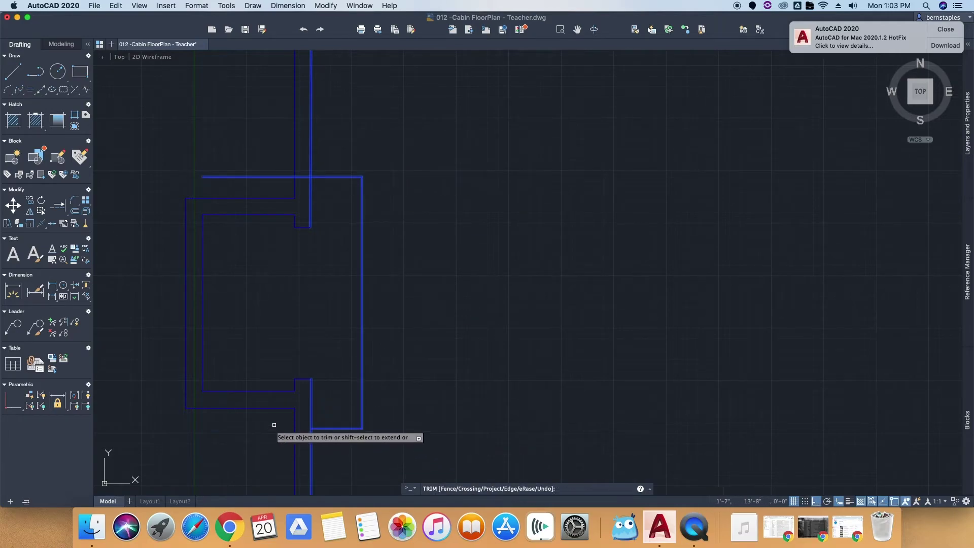
{"action": "left_click", "coordinate": [276, 176]}
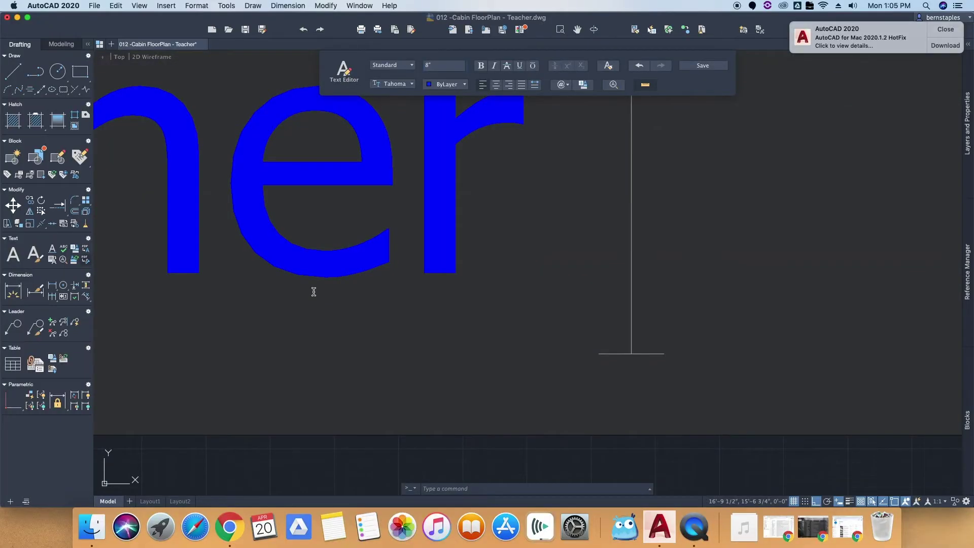
Complete the "Teacher" text label inside the floor plan with the teacher's title and surname.
{"action": "type", "text": "Mre"}
{"action": "key", "text": "BackSpace"}
{"action": "type", "text": ". st"}
{"action": "key", "text": "Return"}
{"action": "key", "text": "BackSpace"}
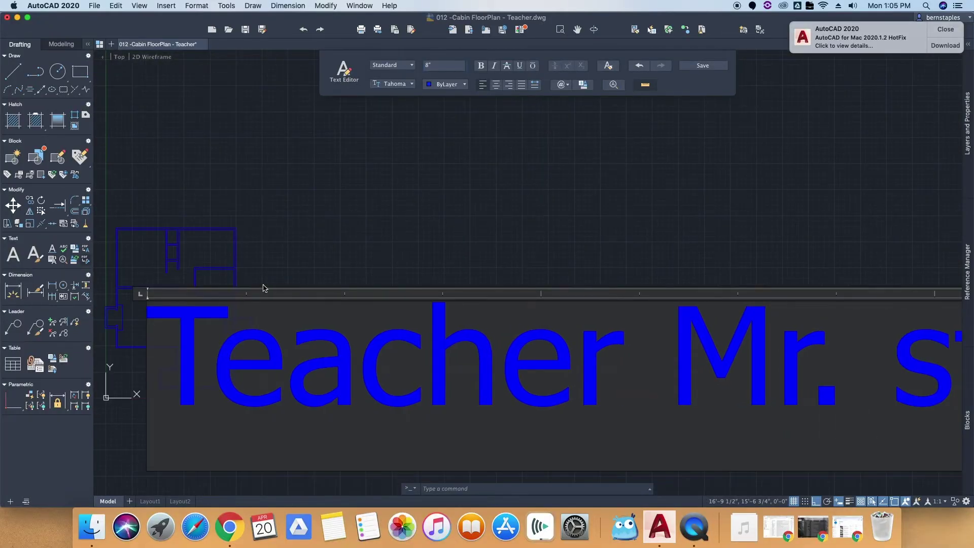
{"action": "left_click", "coordinate": [263, 287]}
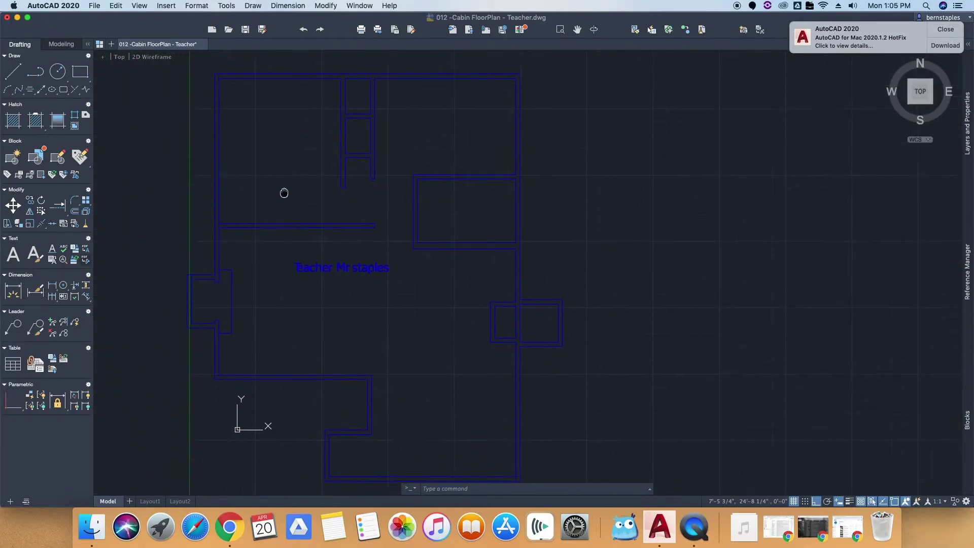
{"action": "middle_click_drag", "start_coordinate": [284, 194], "coordinate": [274, 177]}
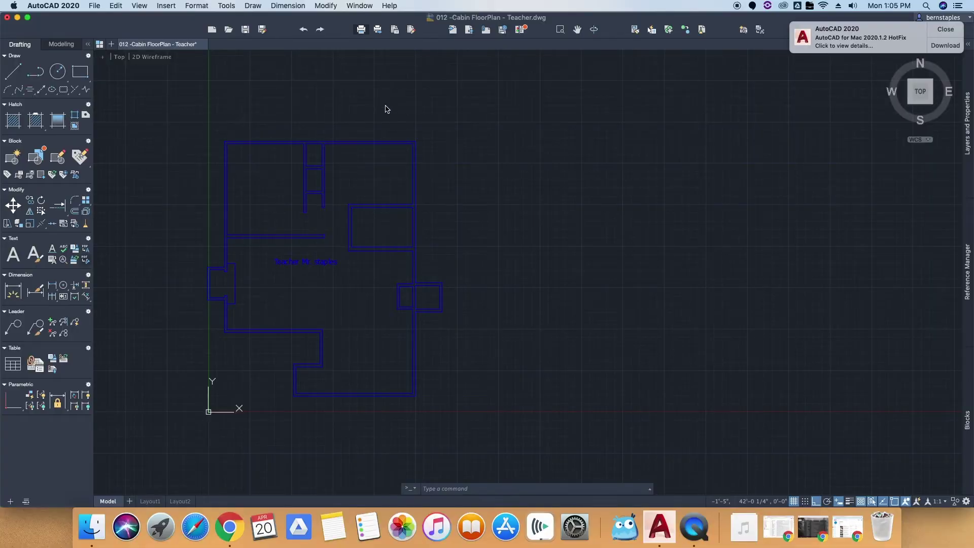
Open the plot settings and set the paper size to ARCH C (18.00 x 24.00 Inches).
{"action": "key", "text": "super+p"}
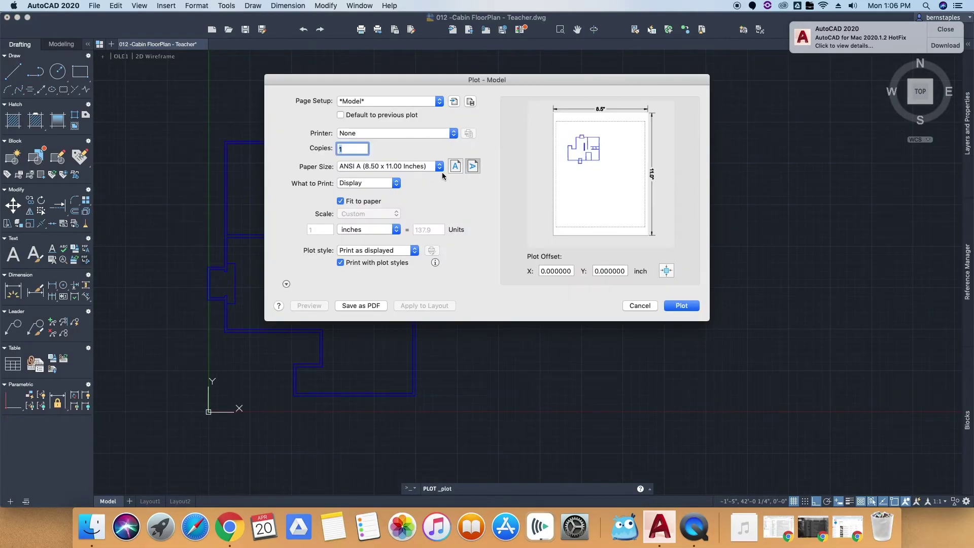
{"action": "left_click", "coordinate": [436, 167]}
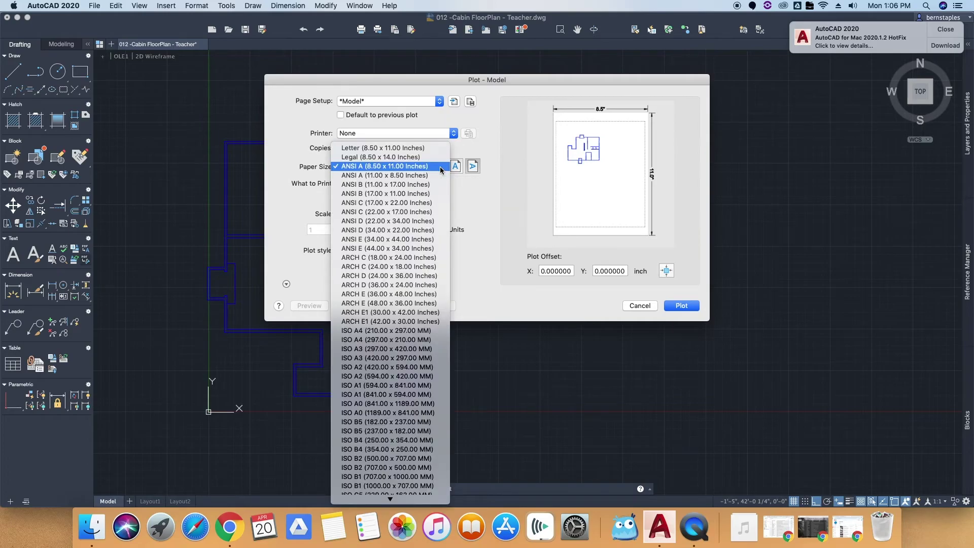
{"action": "left_click", "coordinate": [422, 266]}
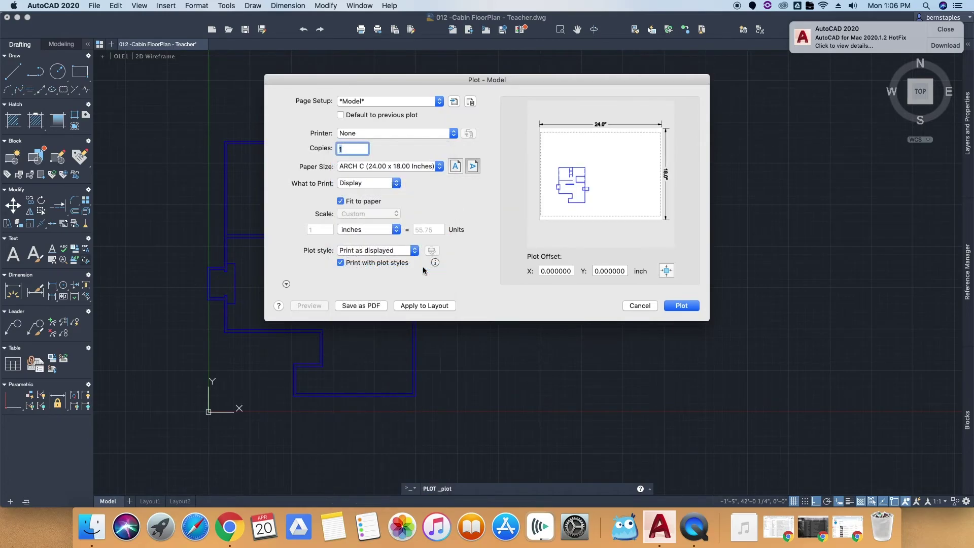
{"action": "left_click", "coordinate": [438, 167]}
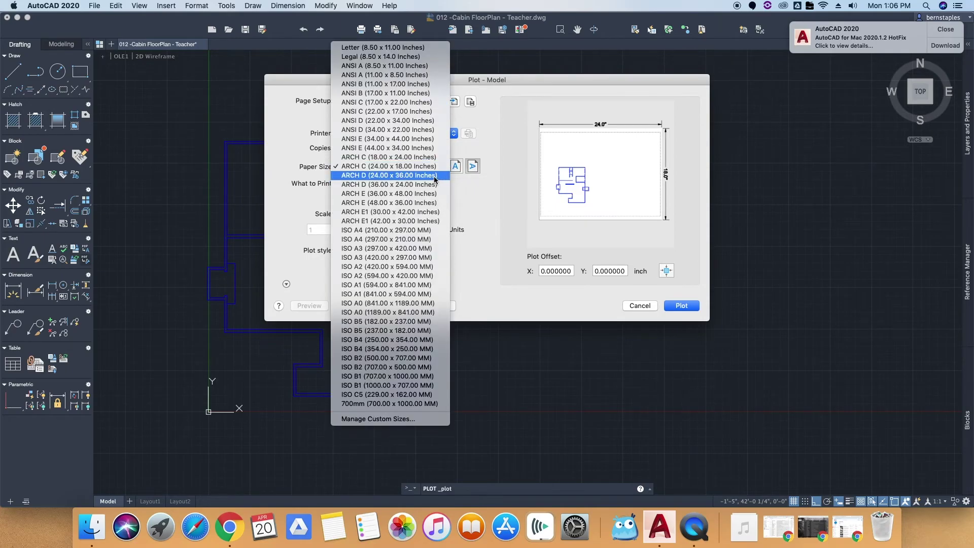
{"action": "left_click", "coordinate": [434, 157]}
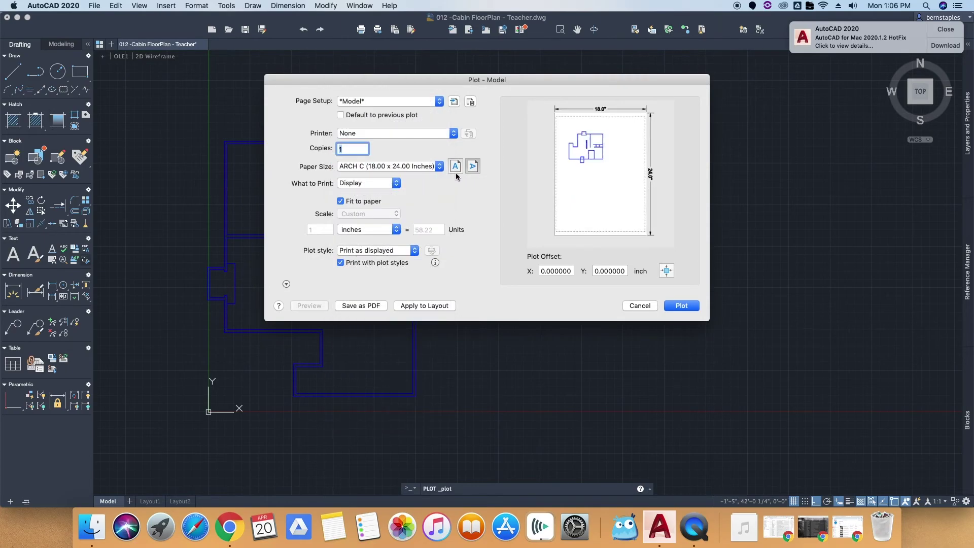
Set the plot area to a window enclosing the whole floor plan.
{"action": "left_click", "coordinate": [368, 183]}
{"action": "left_click", "coordinate": [355, 211]}
{"action": "left_click", "coordinate": [191, 123]}
{"action": "left_click", "coordinate": [460, 415]}
Set the plot scale to 1/2" = 1'-0" and centre the plot on the paper.
{"action": "left_click", "coordinate": [397, 213]}
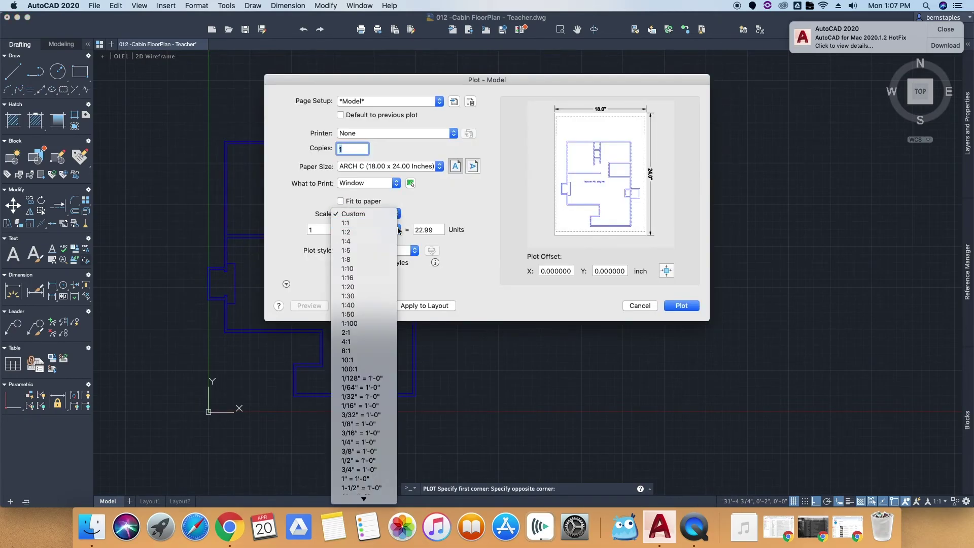
{"action": "left_click", "coordinate": [381, 433]}
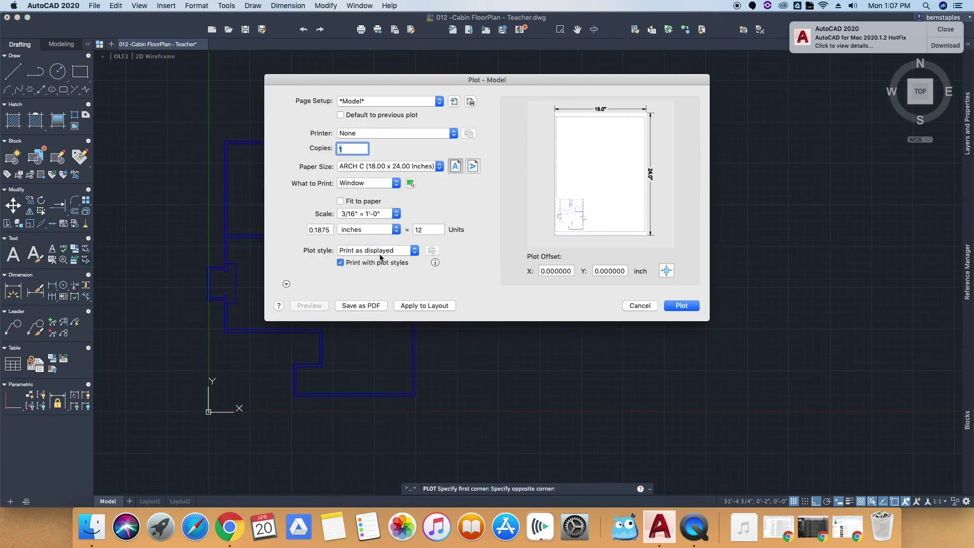
{"action": "left_click", "coordinate": [397, 214]}
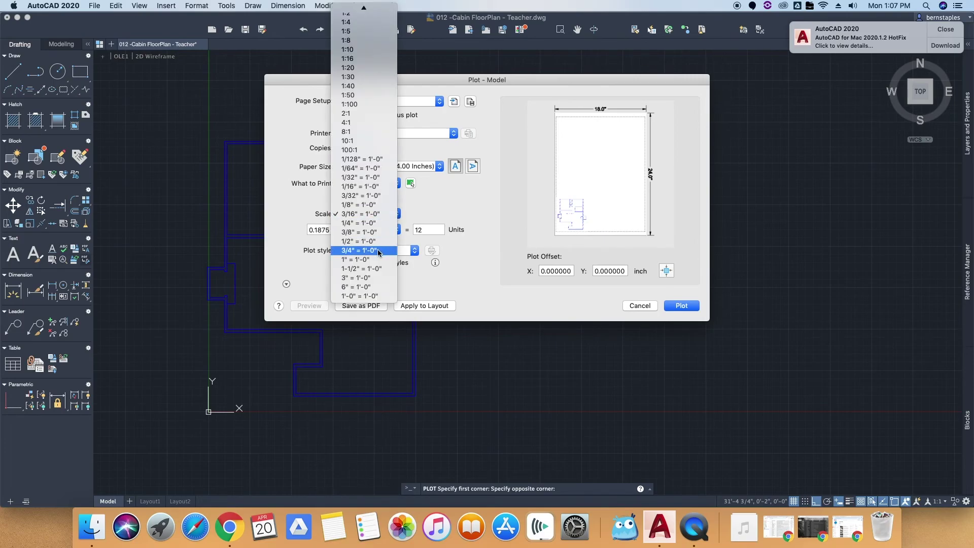
{"action": "left_click", "coordinate": [379, 241]}
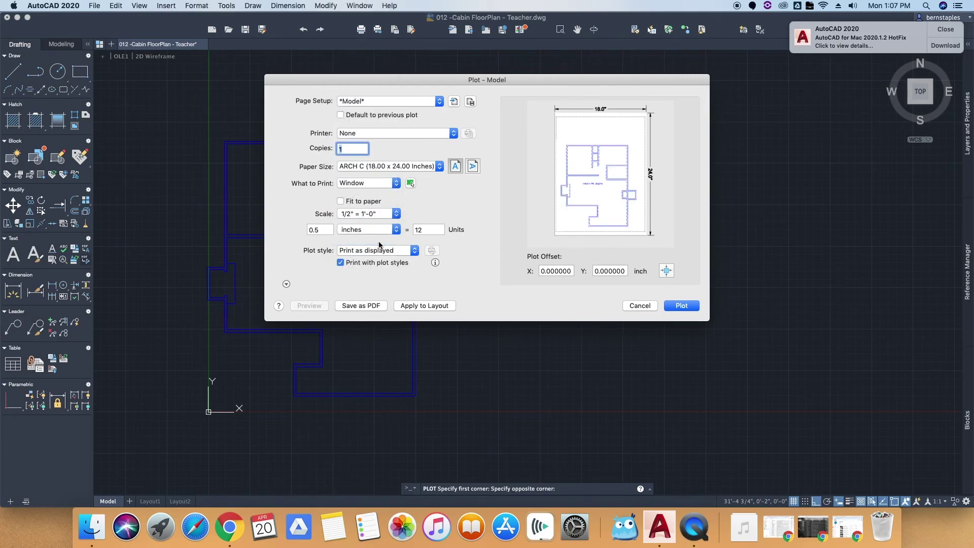
{"action": "left_click", "coordinate": [667, 271]}
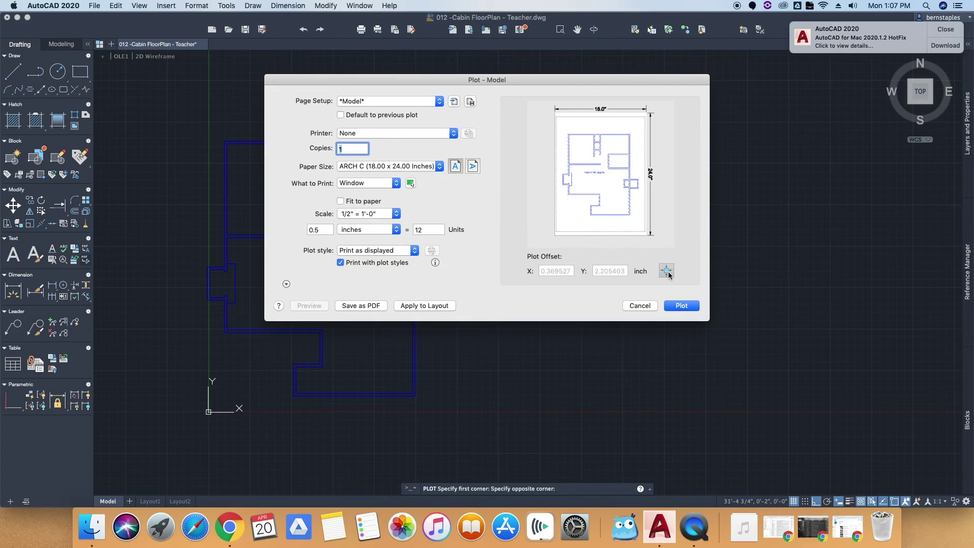
Save the plot as the PDF "012 -Cabin FloorPlan - Teacher-Model" in the CAD EXAMPLES folder.
{"action": "left_click", "coordinate": [373, 306]}
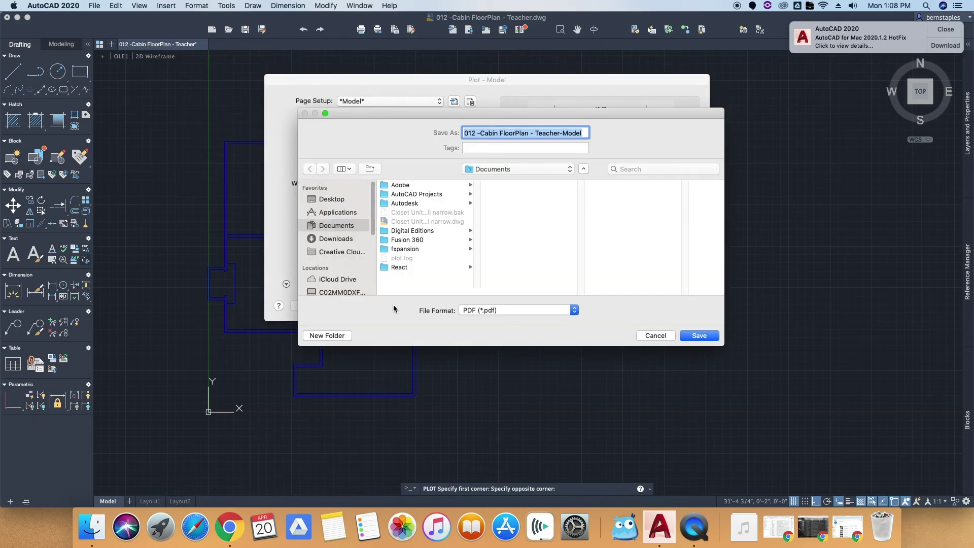
{"action": "left_click", "coordinate": [570, 169]}
{"action": "left_click", "coordinate": [558, 236]}
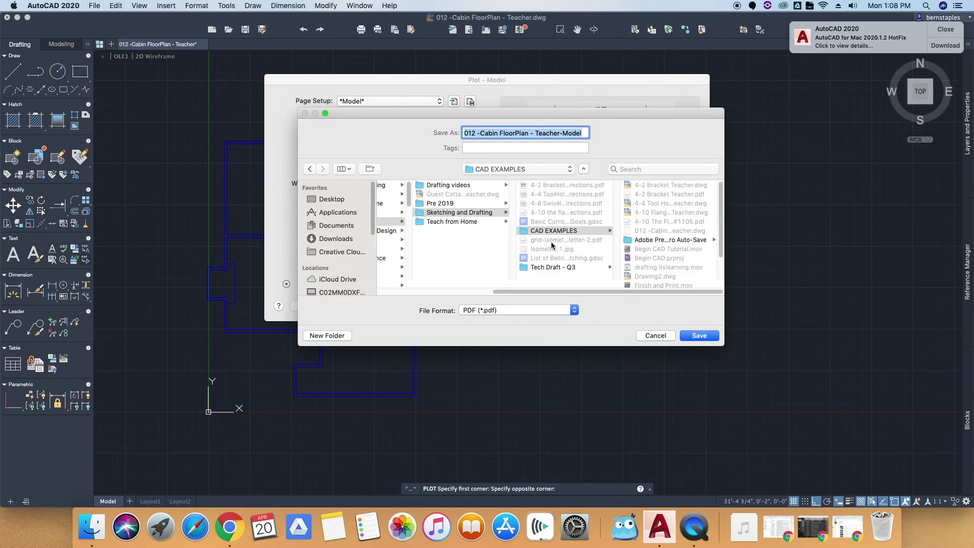
{"action": "left_click", "coordinate": [699, 336]}
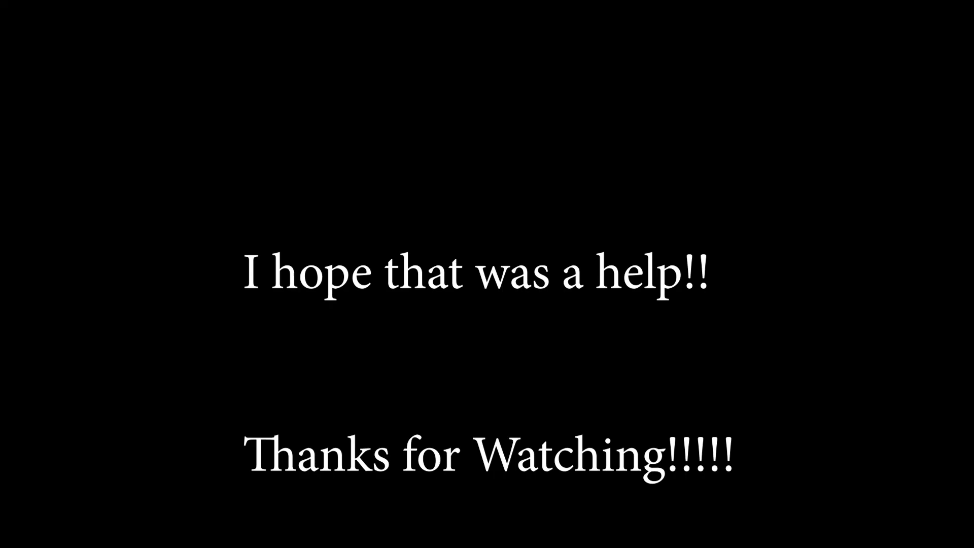